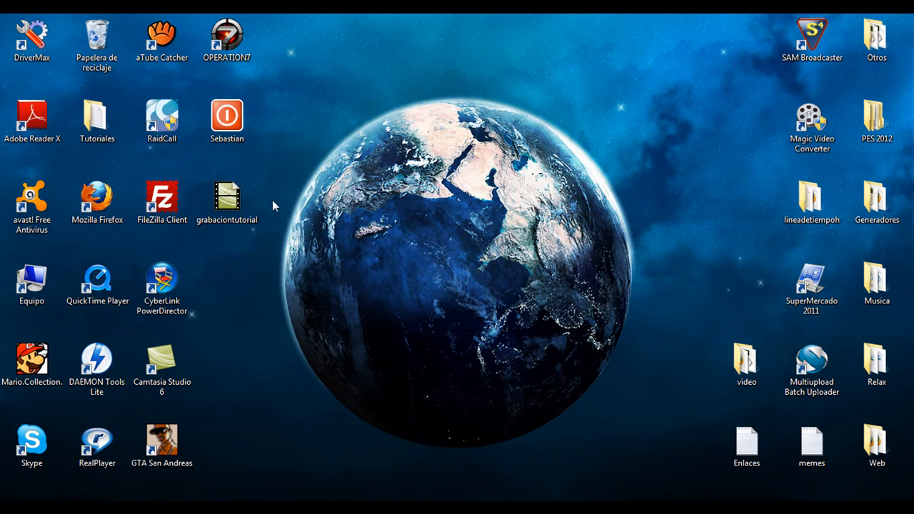
Import the grabaciontutorial recording from the desktop into Camtasia Studio and place it at the start of the Video 1 track.
drag(230, 202, 551, 499)
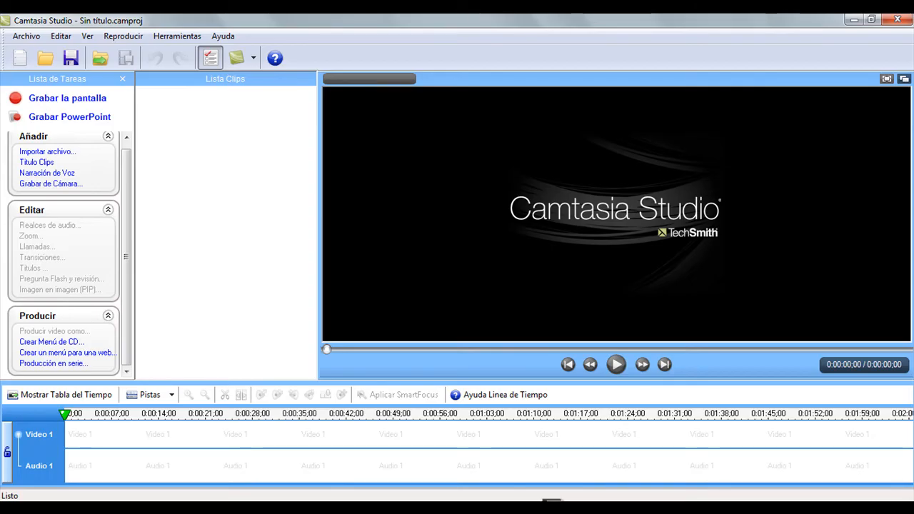
drag(282, 263, 216, 152)
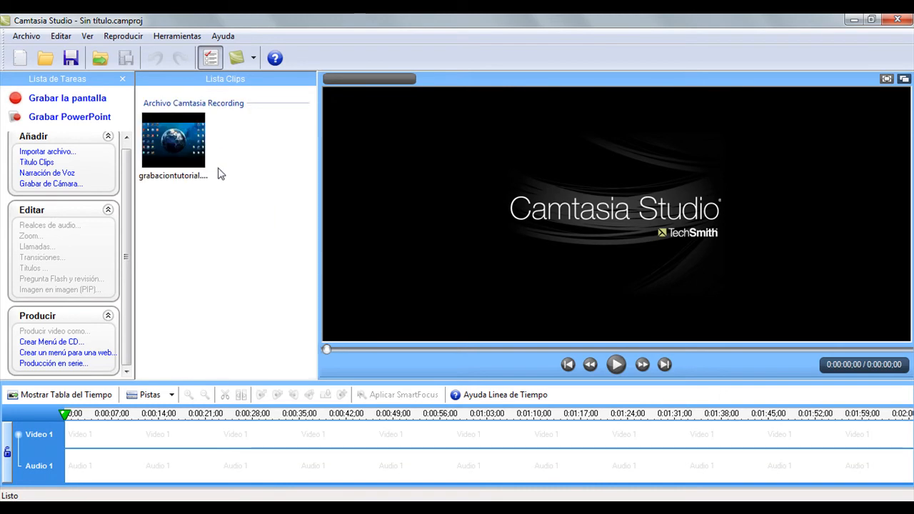
drag(168, 137, 80, 434)
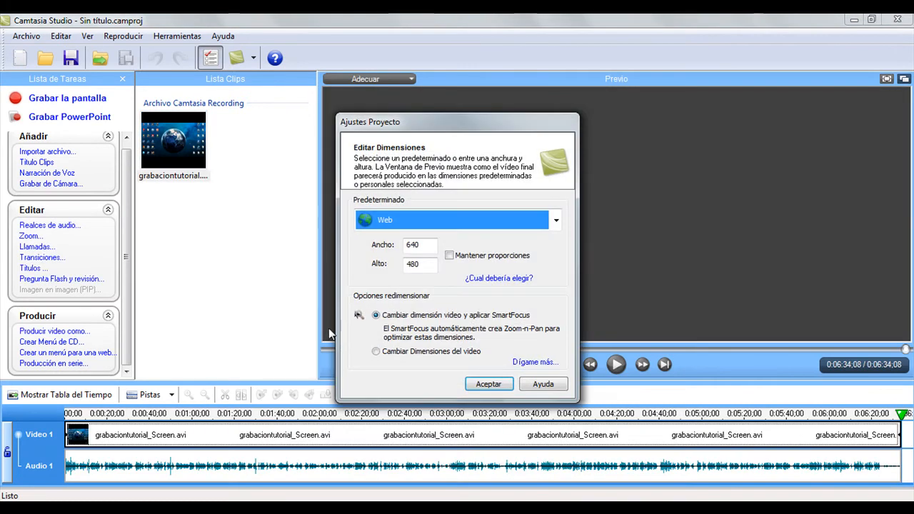
Set the project dimensions to the HD preset (1280 x 720), keeping the SmartFocus resize option, and dismiss the SmartFocus tip.
click(510, 223)
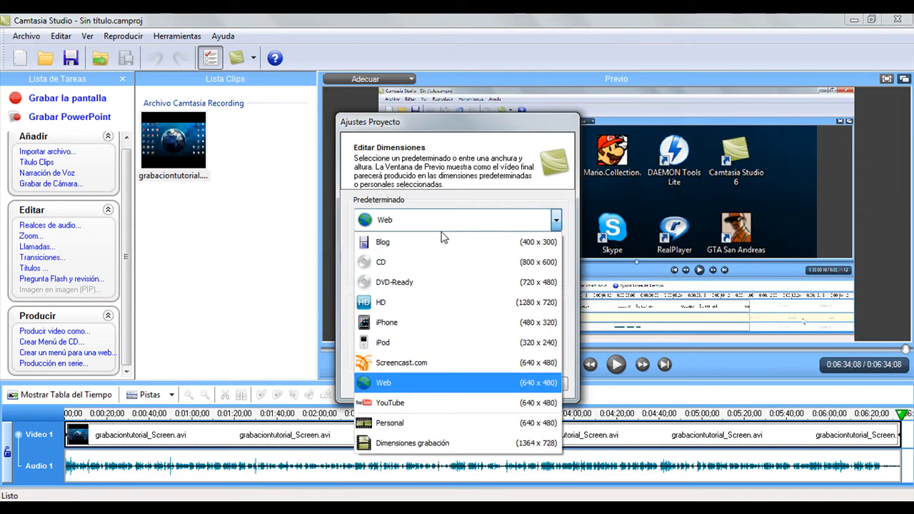
click(411, 303)
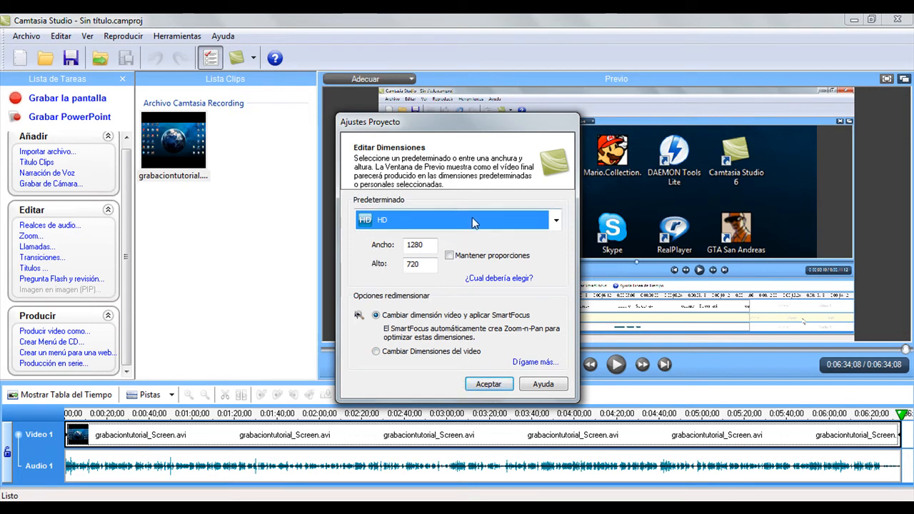
click(477, 226)
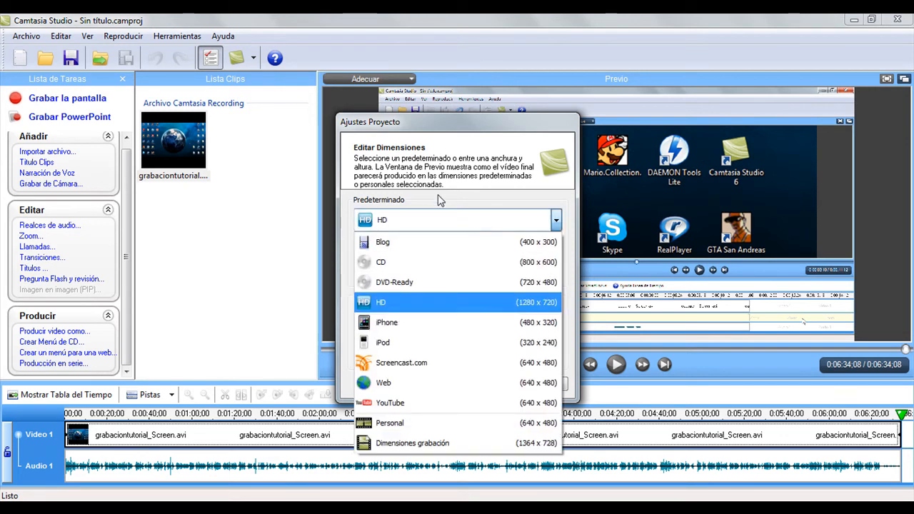
click(414, 185)
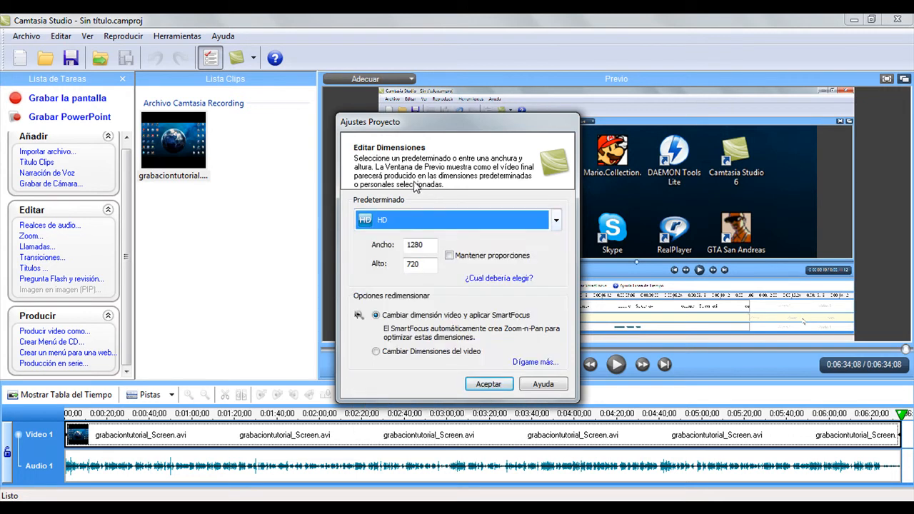
click(486, 386)
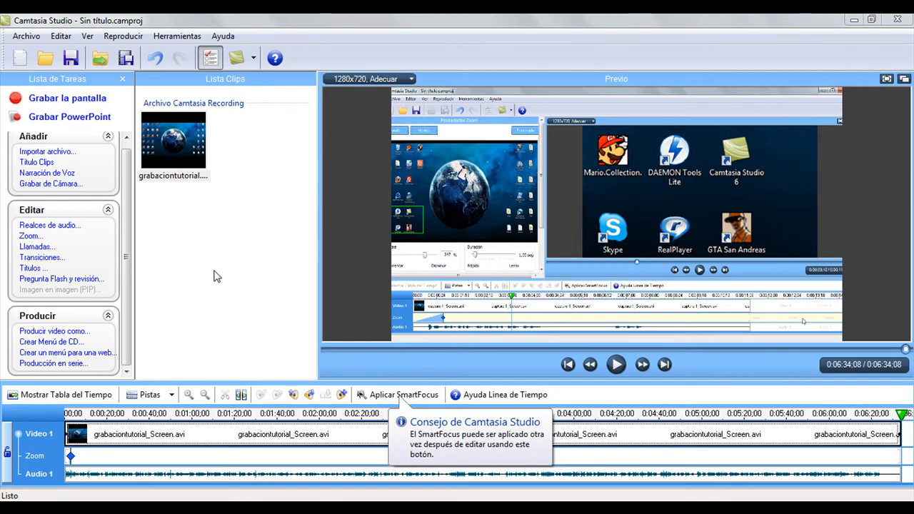
click(412, 421)
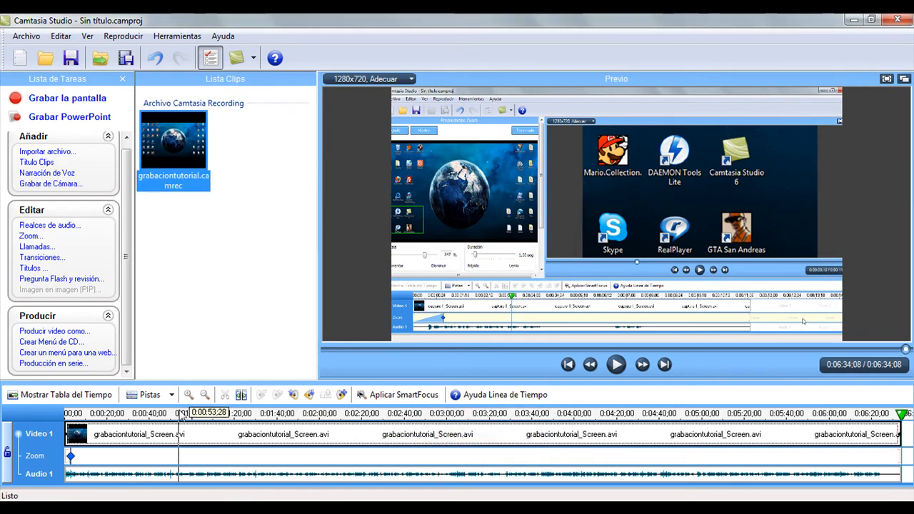
Delete the automatically added zoom keyframe near the start of the Zoom track.
click(70, 457)
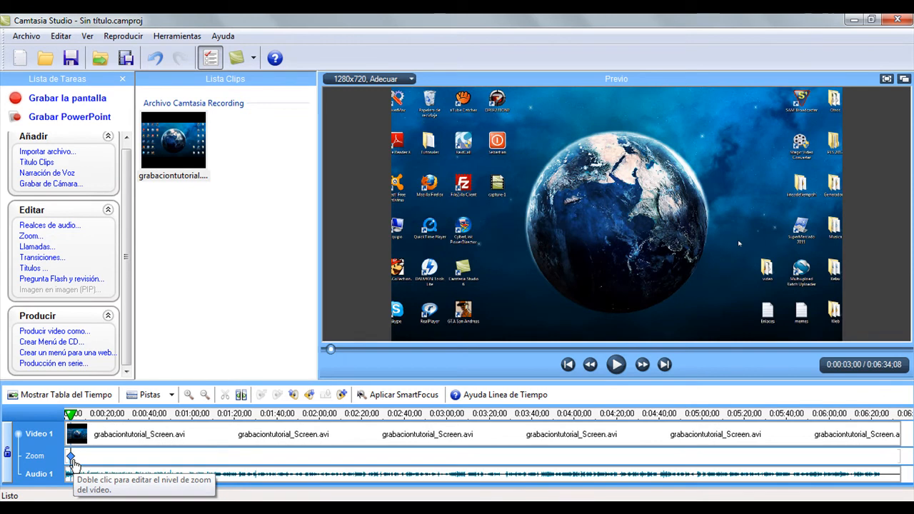
key(Delete)
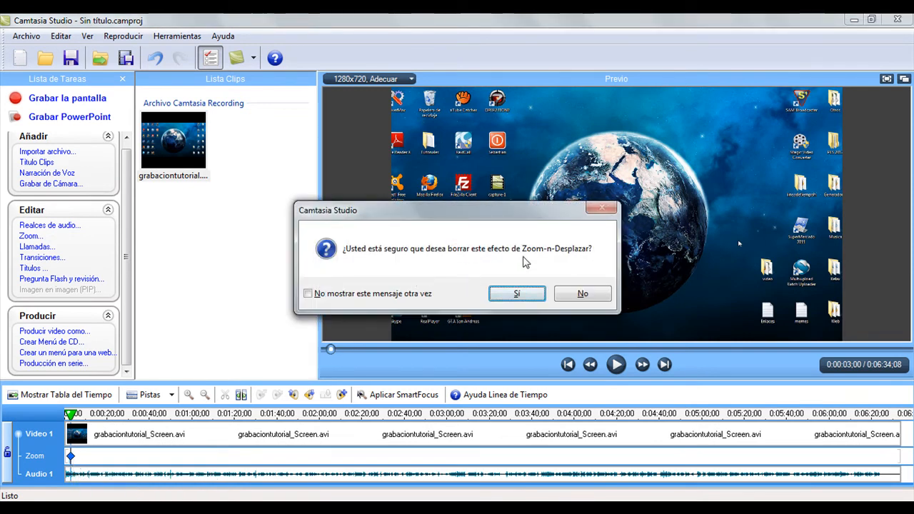
click(514, 294)
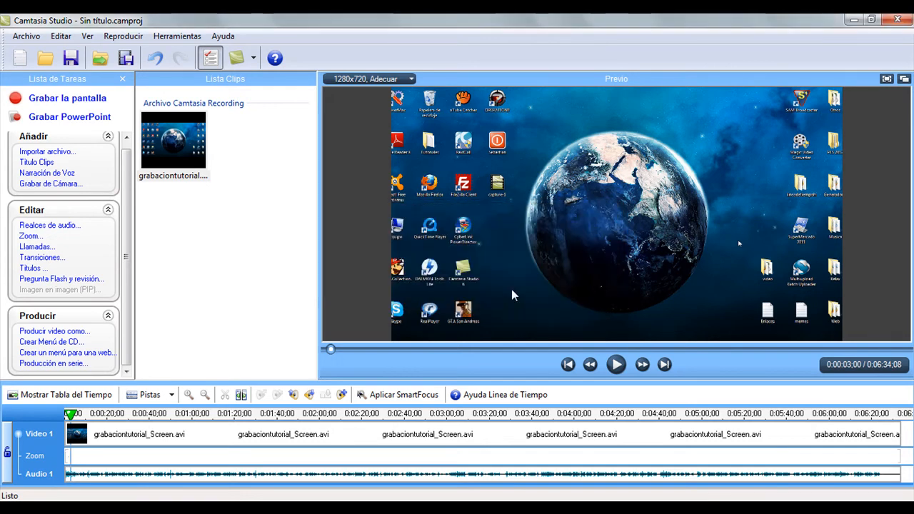
click(103, 415)
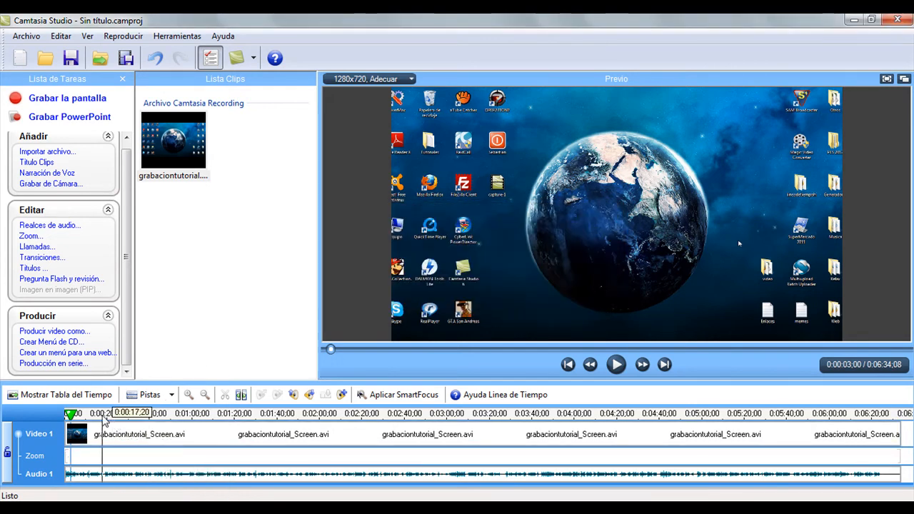
click(66, 414)
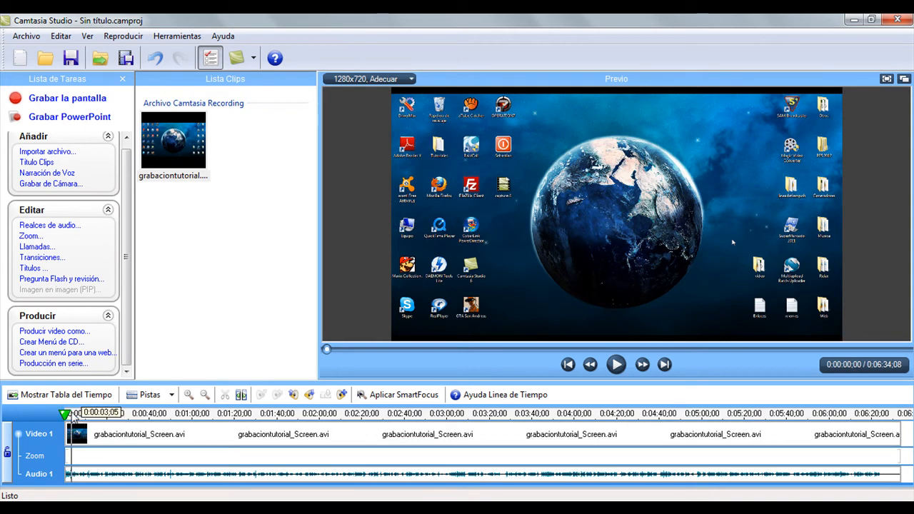
drag(71, 416, 73, 417)
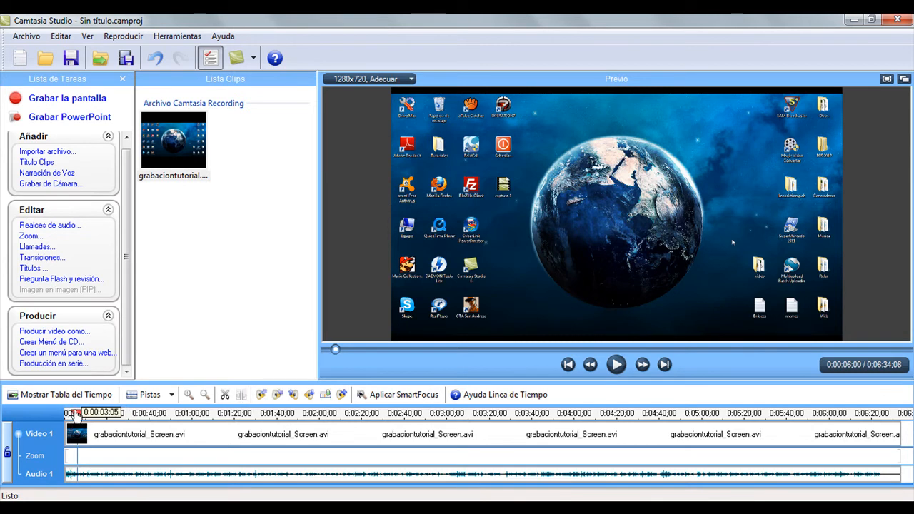
click(112, 414)
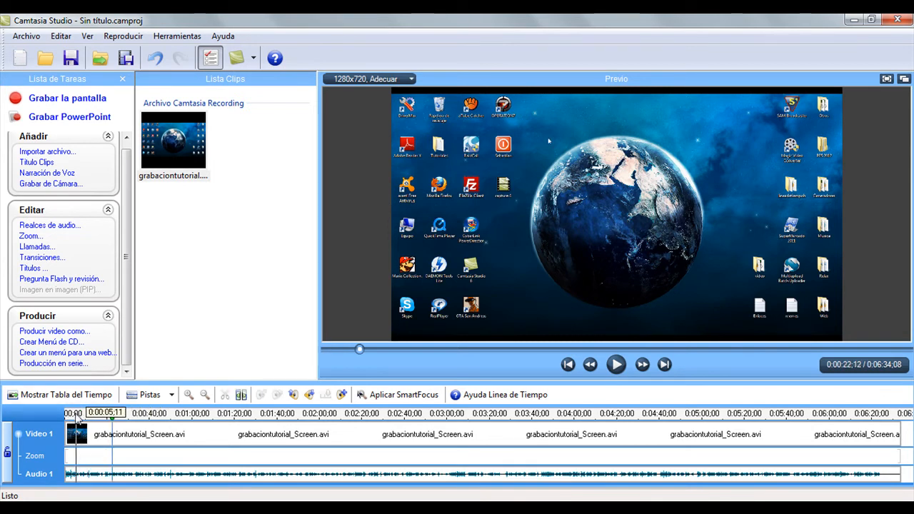
Add a zoom at about 2 seconds with 338 % scale, framing the six desktop icons from Mario.Collection to GTA San Andreas.
click(70, 416)
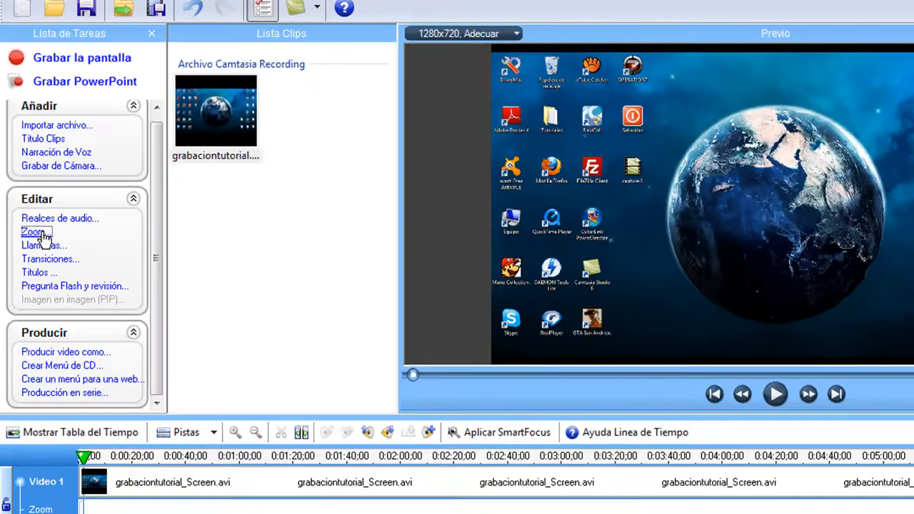
click(86, 193)
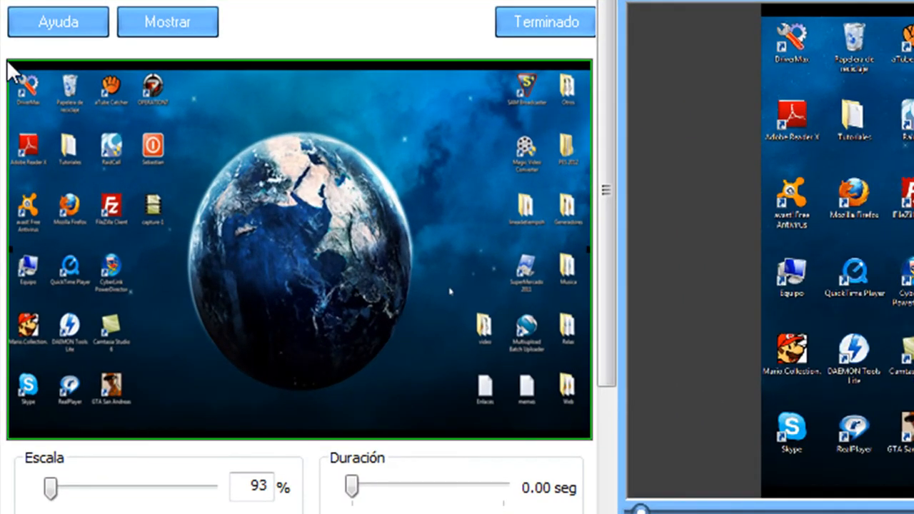
drag(9, 61, 147, 285)
drag(428, 327, 29, 342)
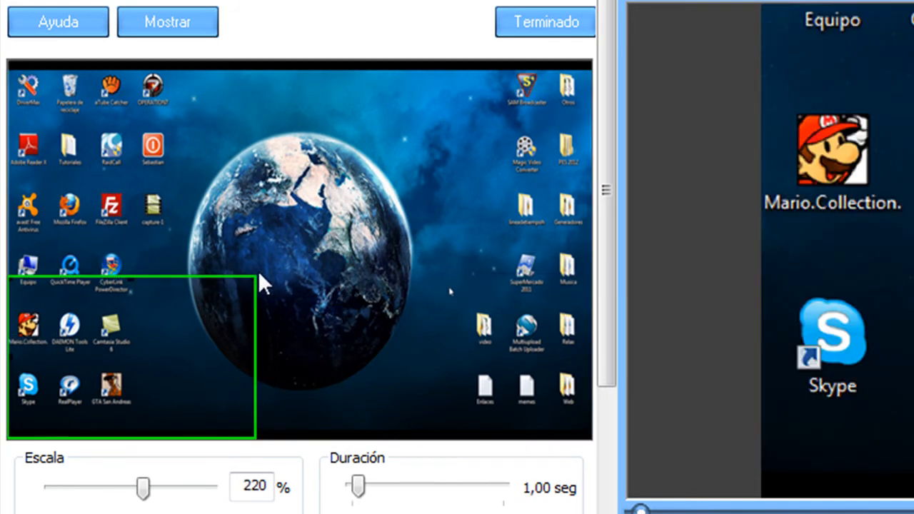
drag(255, 276, 193, 314)
drag(155, 371, 139, 365)
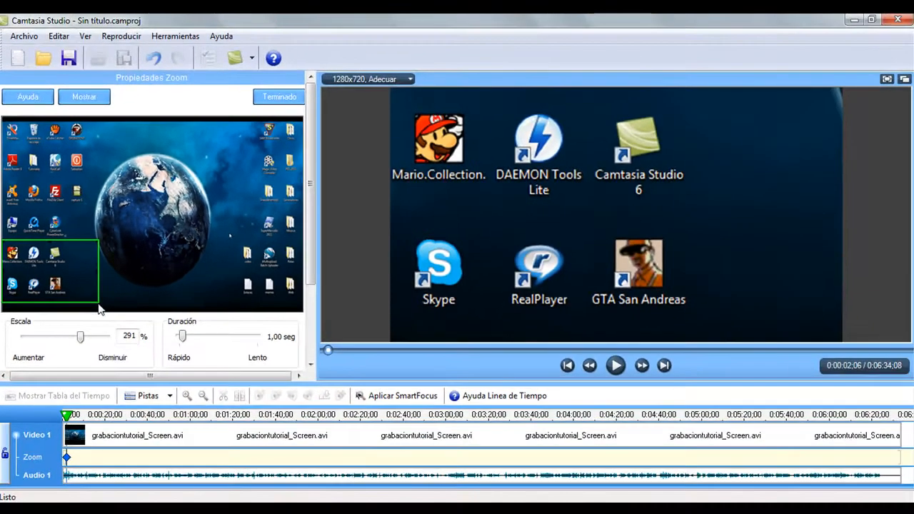
drag(97, 302, 86, 294)
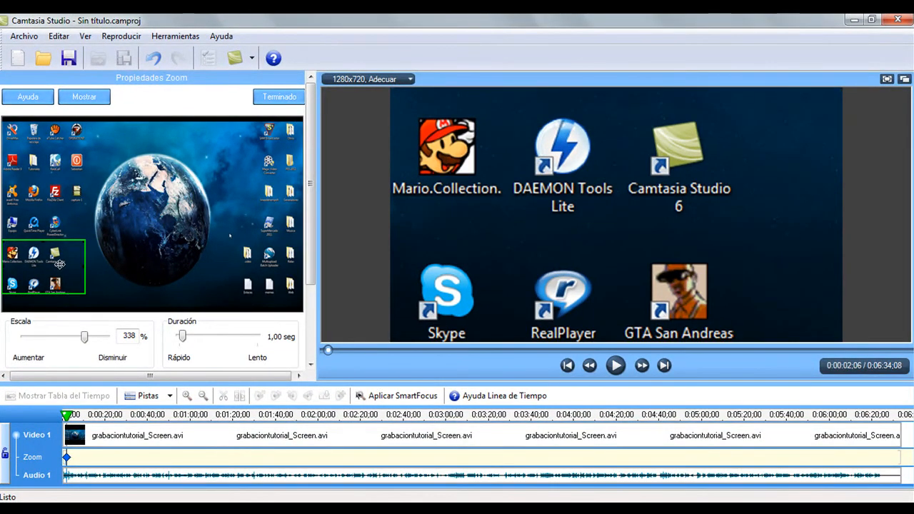
drag(57, 265, 56, 269)
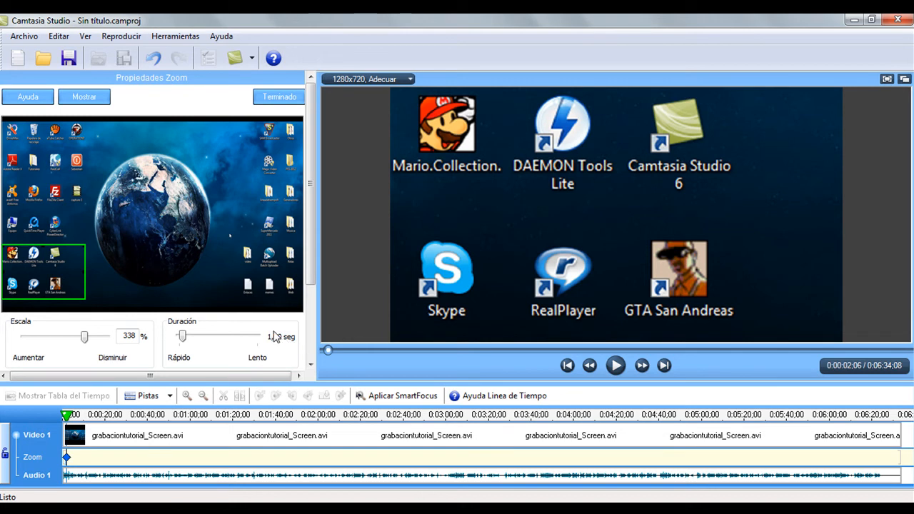
Play the video from the beginning to check the zoom-in, and pause once it has finished.
click(107, 414)
click(63, 415)
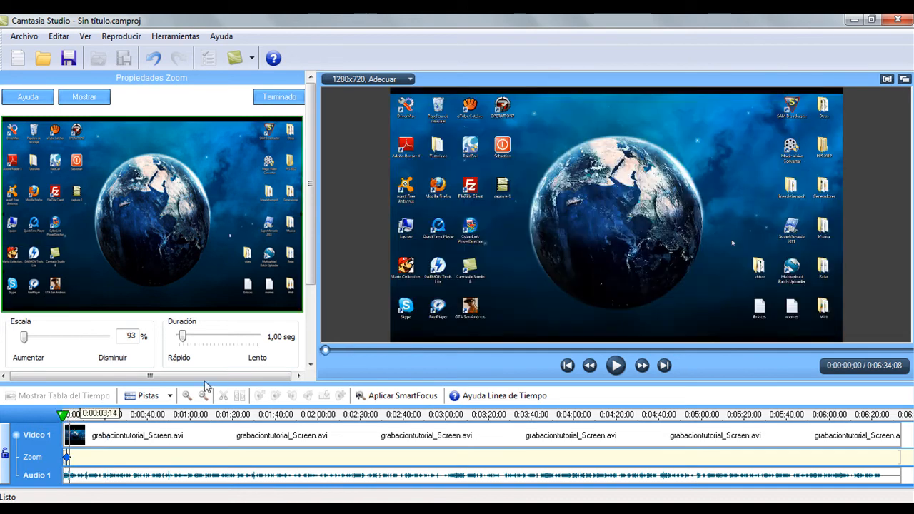
click(618, 366)
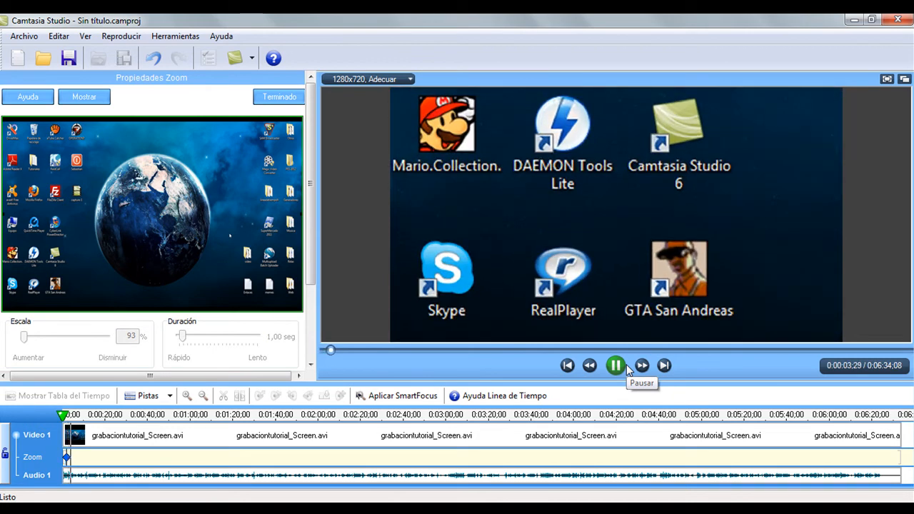
click(625, 364)
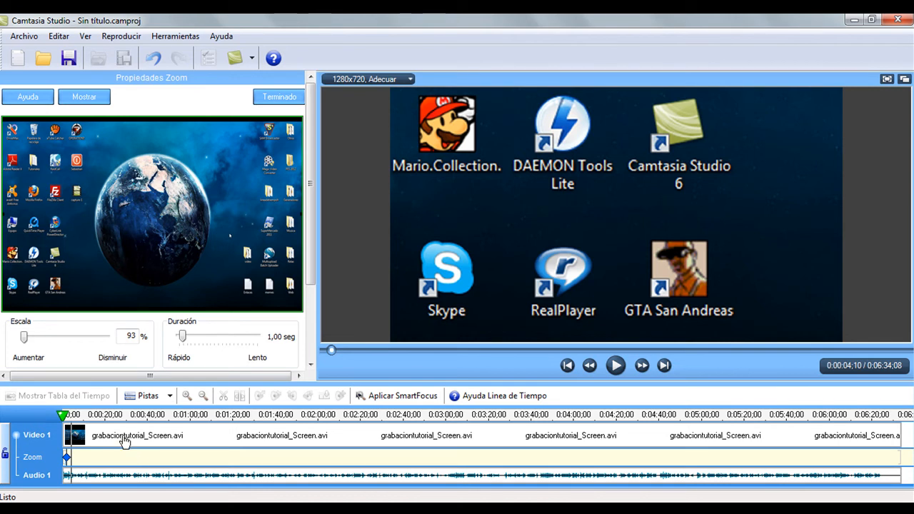
Examine the zoom framing at several points along the timeline, from about 15 seconds to about 5 minutes.
drag(62, 414, 95, 416)
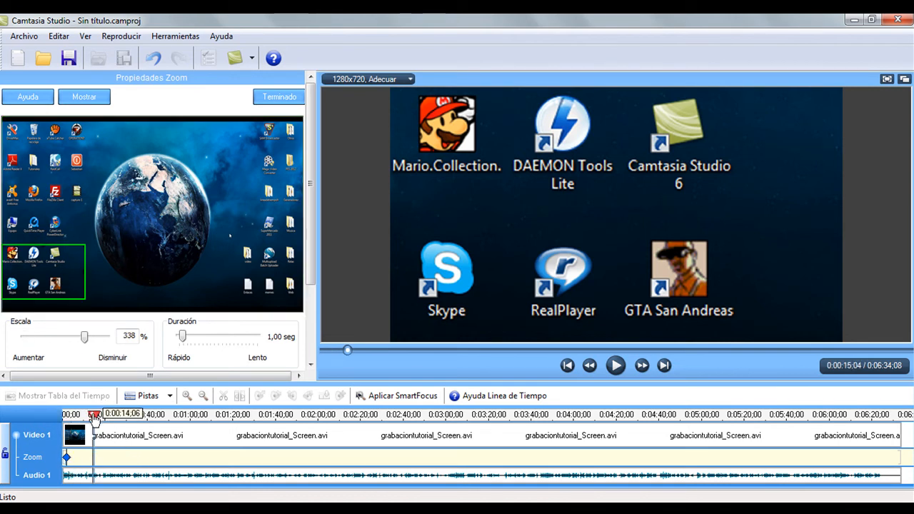
click(263, 414)
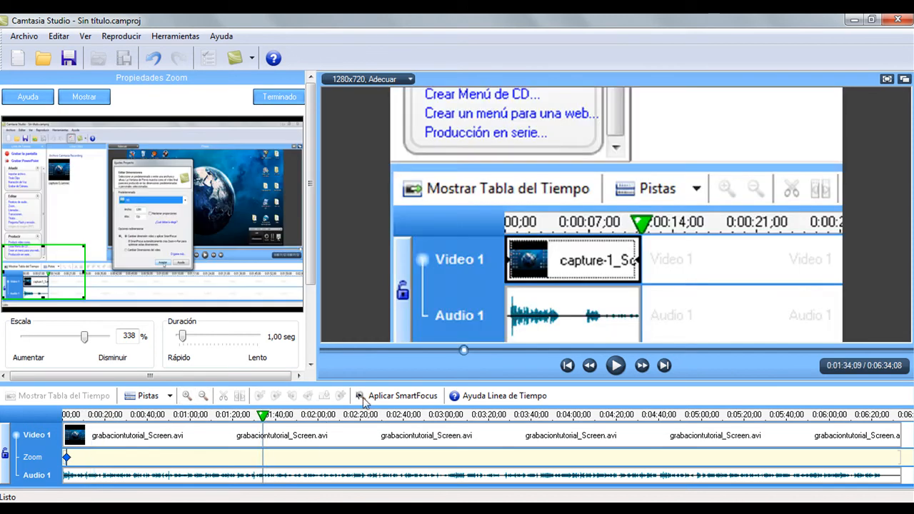
click(386, 414)
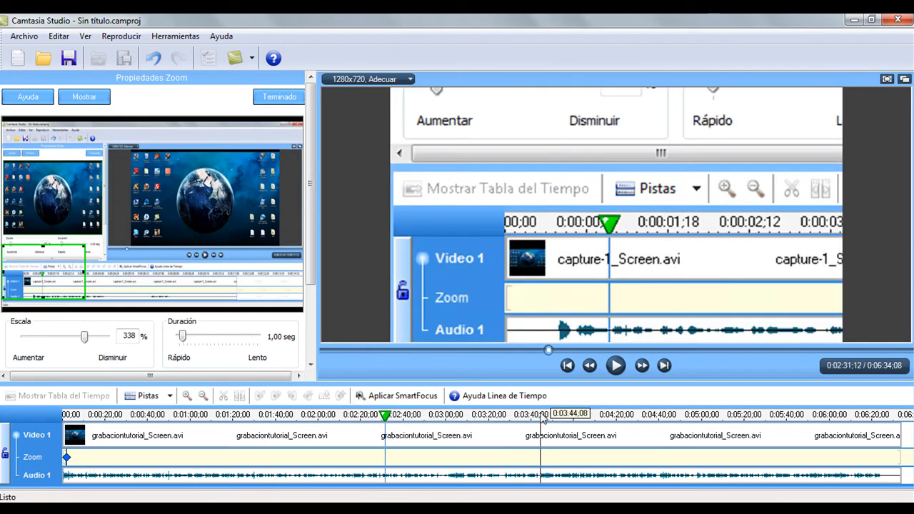
click(586, 414)
click(717, 414)
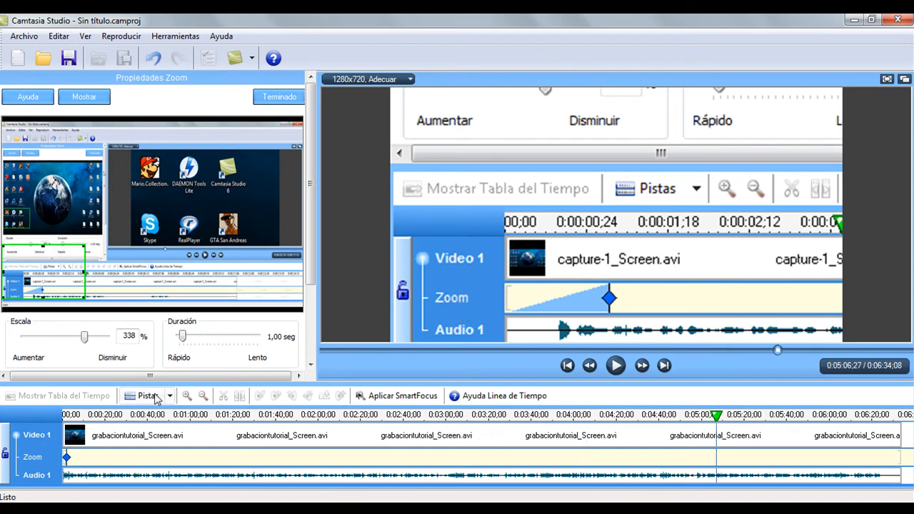
Add a second zoom keyframe at about 5 seconds, enlarging the zoom frame to the full desktop at 94 % scale.
click(81, 415)
click(91, 419)
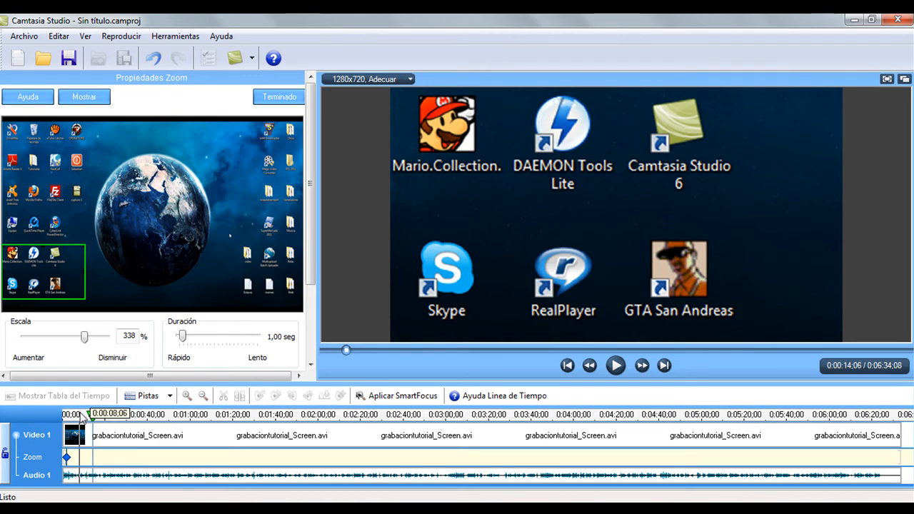
click(74, 417)
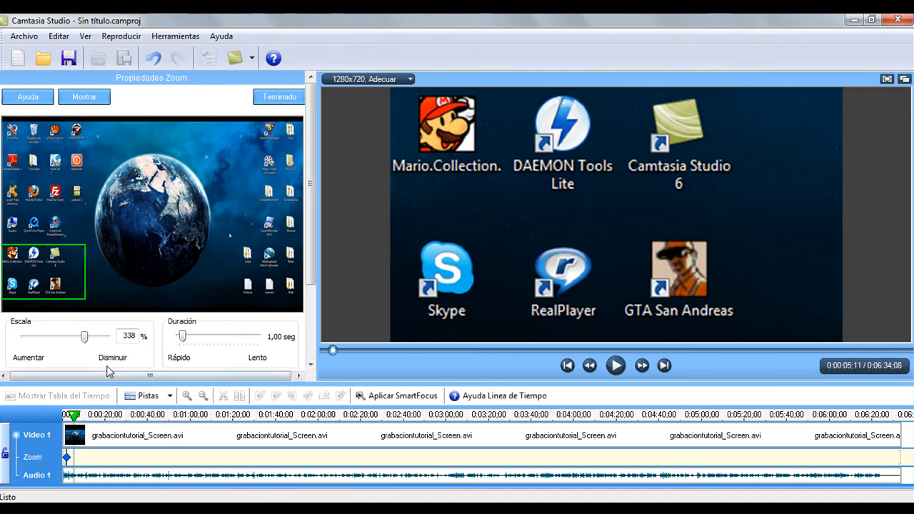
drag(60, 287, 22, 147)
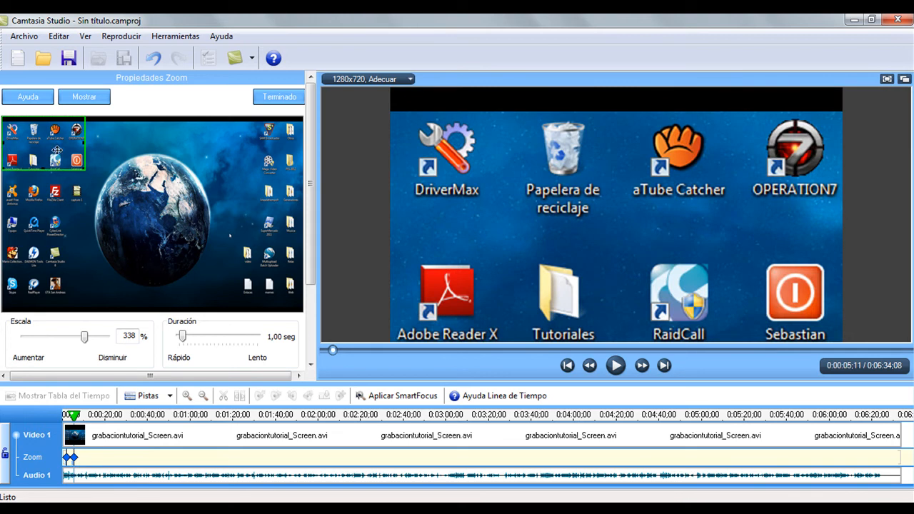
drag(84, 169, 301, 312)
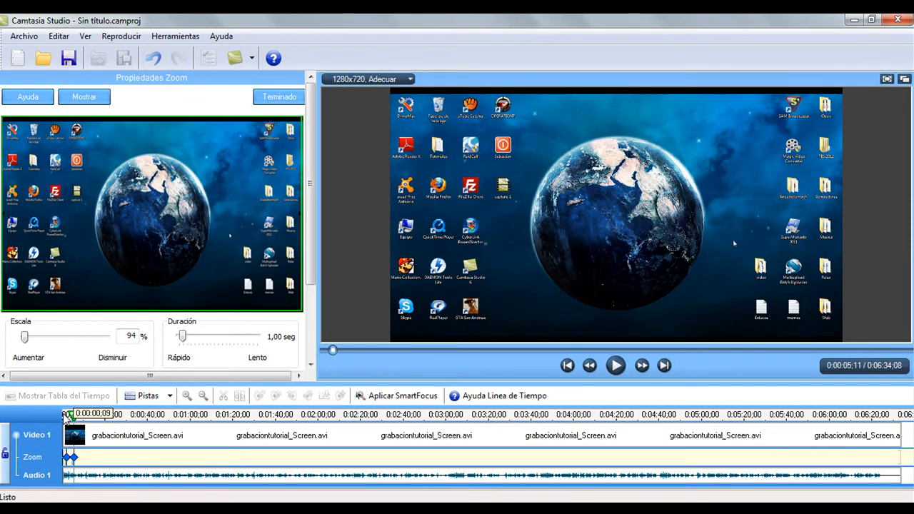
Play the video from the beginning to preview both the zoom-in and the zoom-out.
click(66, 415)
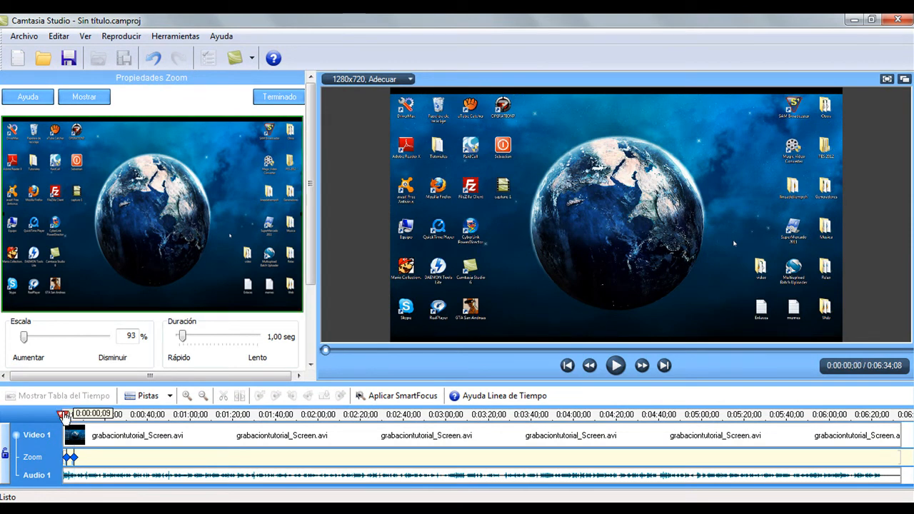
click(616, 366)
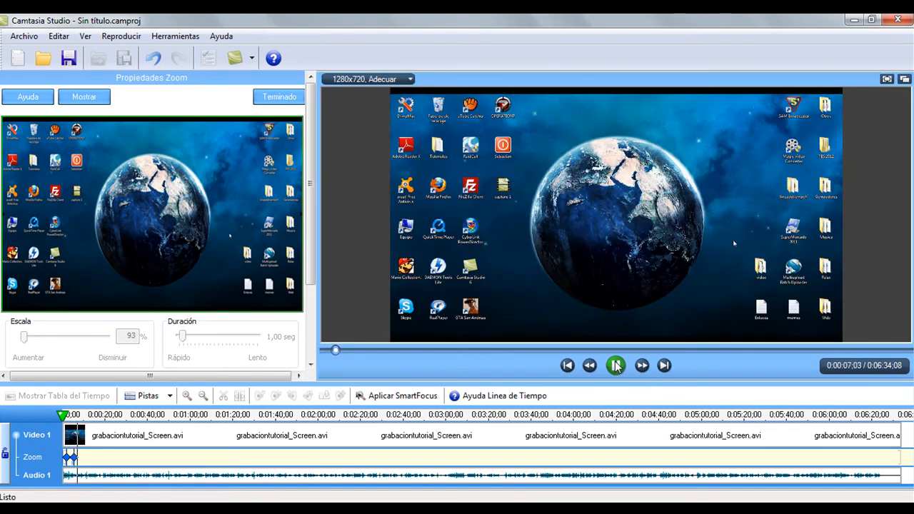
Pause the preview and finish the zoom editing.
click(615, 366)
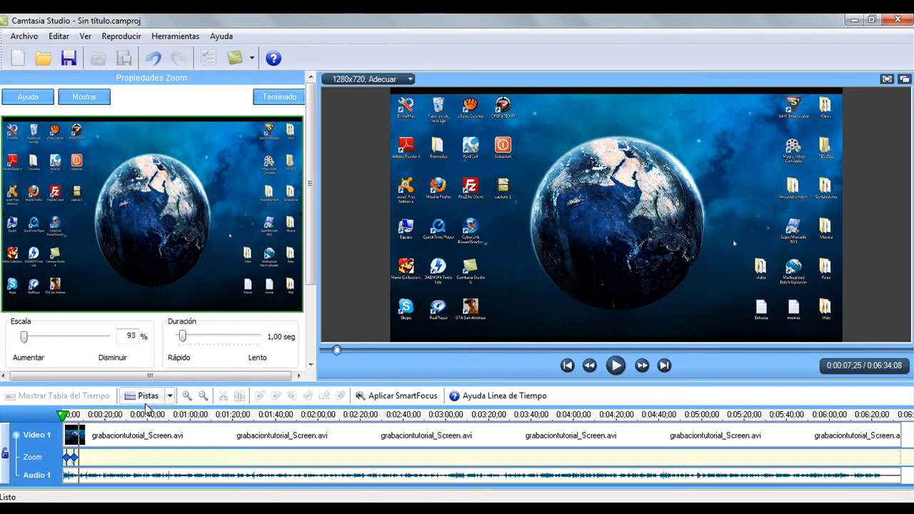
click(278, 97)
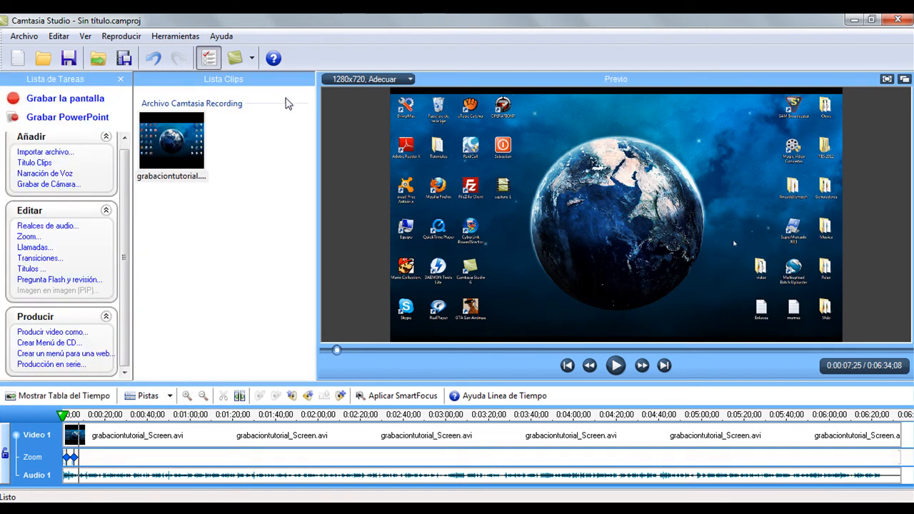
Split the video clip at about 15 seconds and delete everything after the split from the timeline.
click(96, 419)
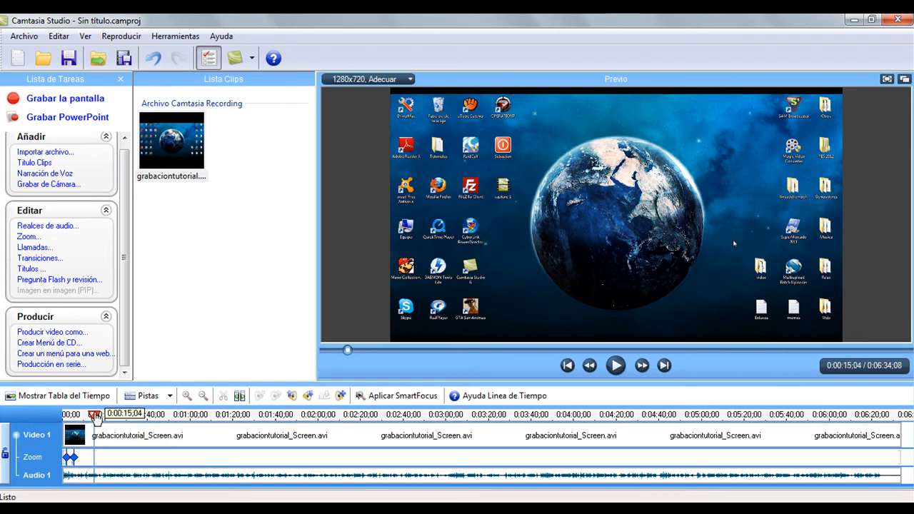
right_click(98, 435)
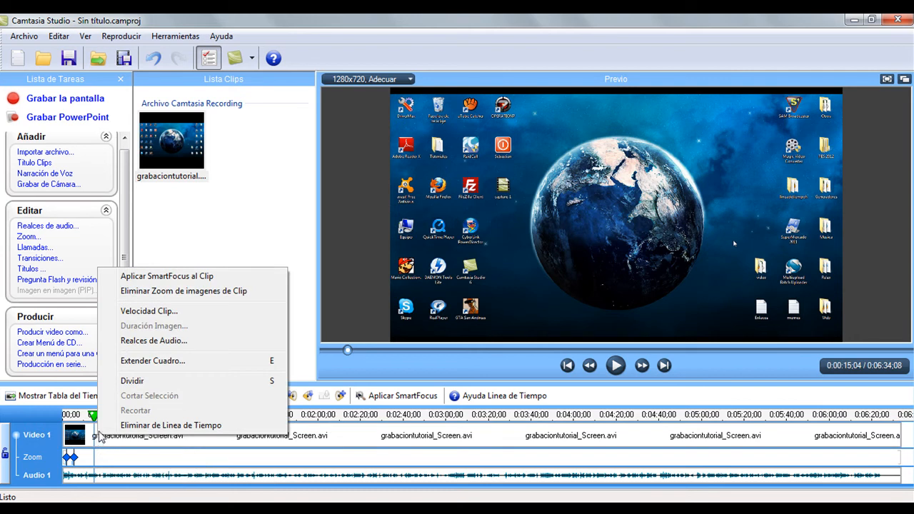
click(123, 384)
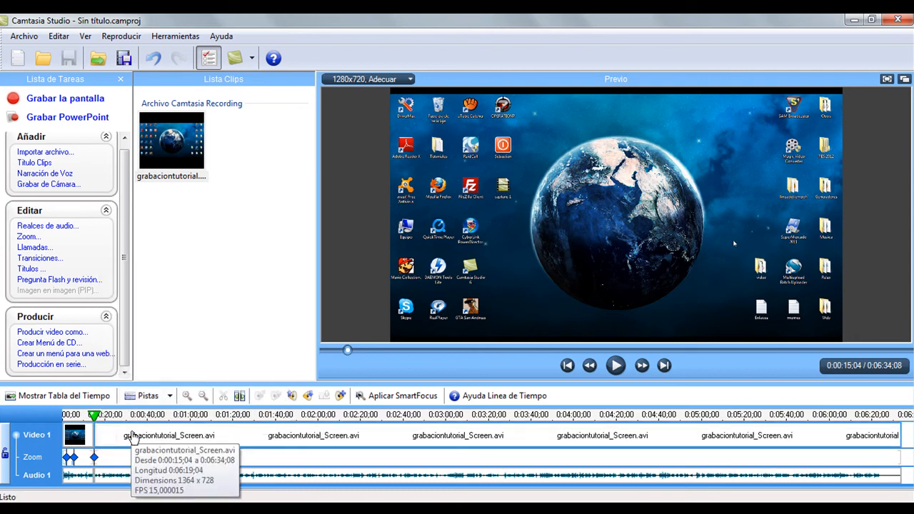
key(Delete)
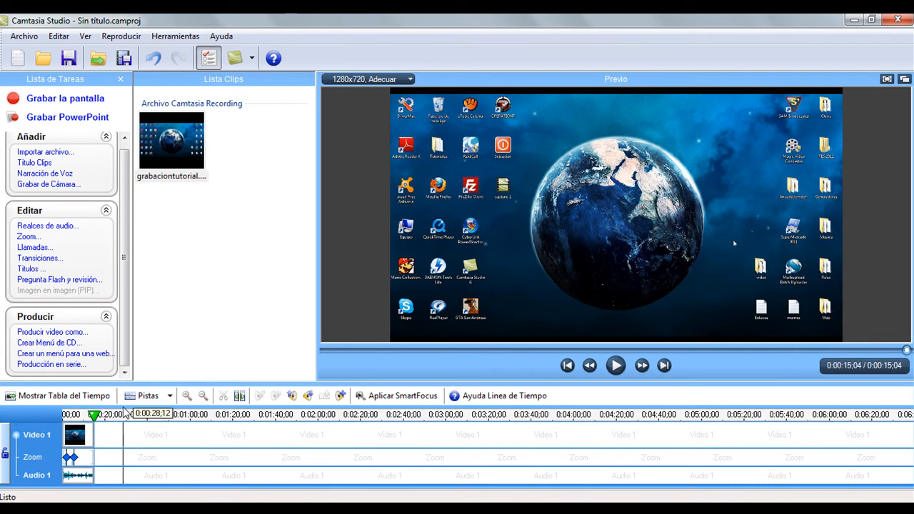
Produce the video from the start as an HD 1280 x 720 MP4 named Sin título on the desktop, and close the playback and results.
click(64, 417)
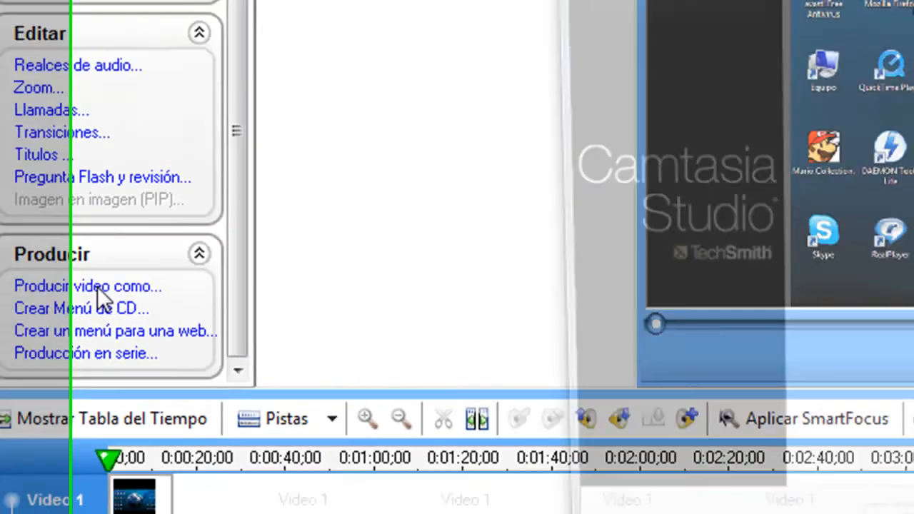
click(182, 238)
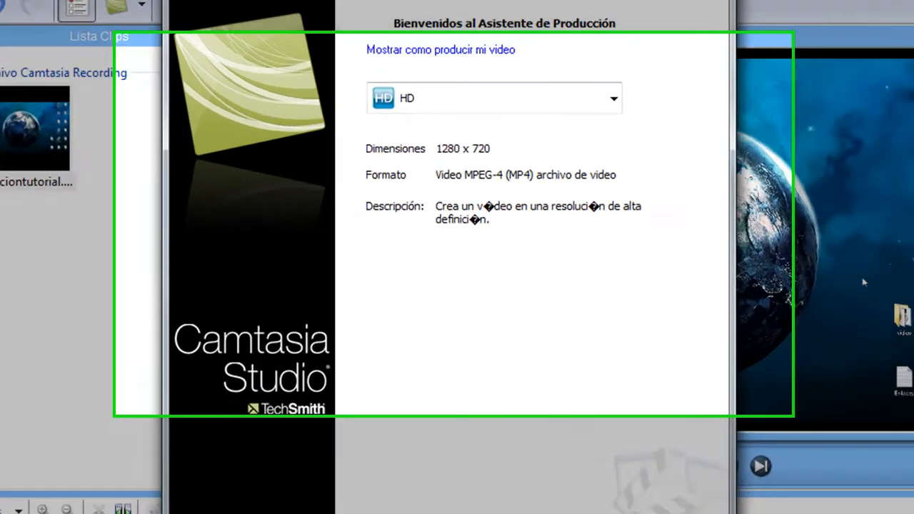
click(489, 488)
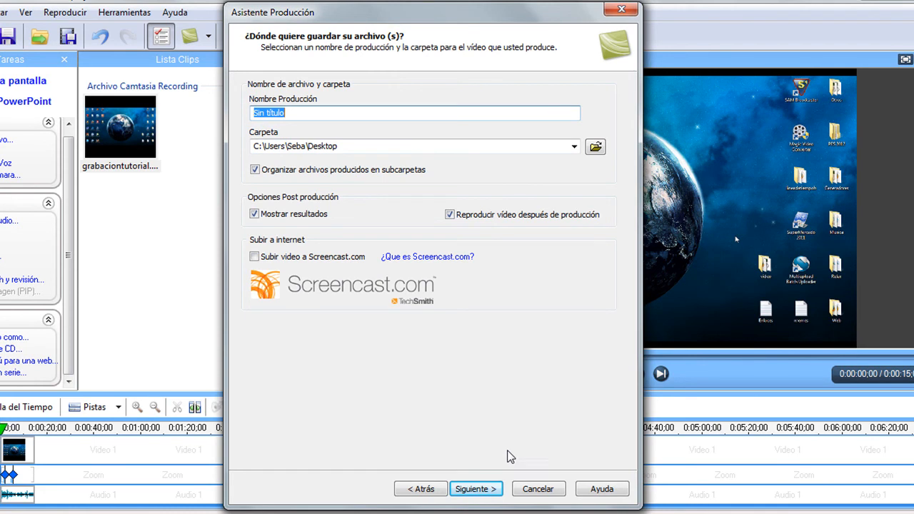
click(475, 489)
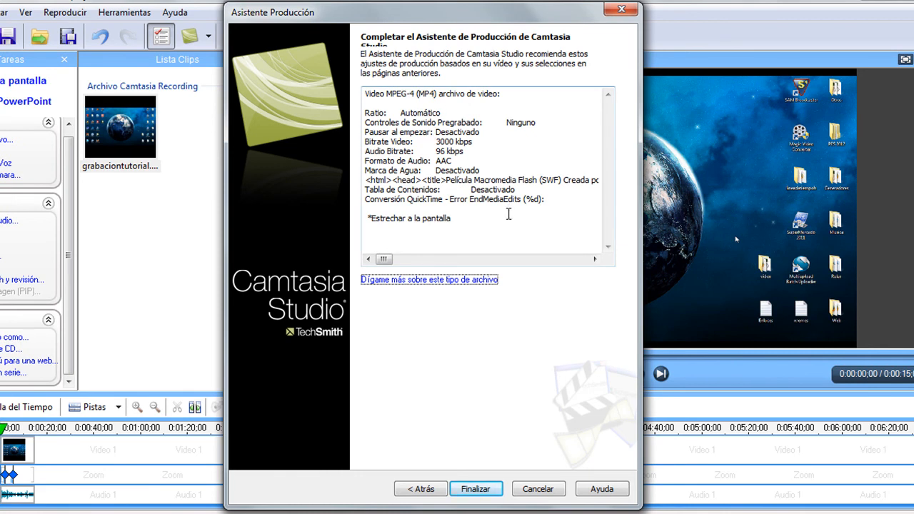
click(481, 491)
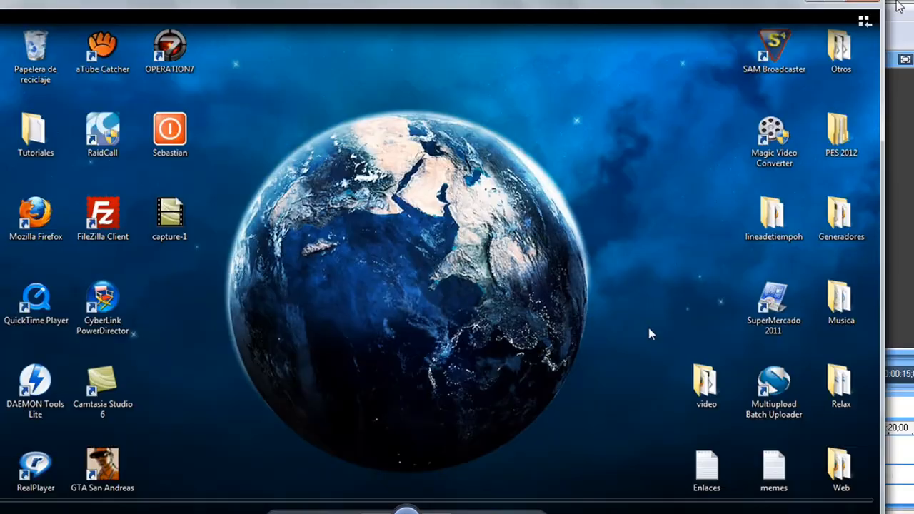
click(863, 4)
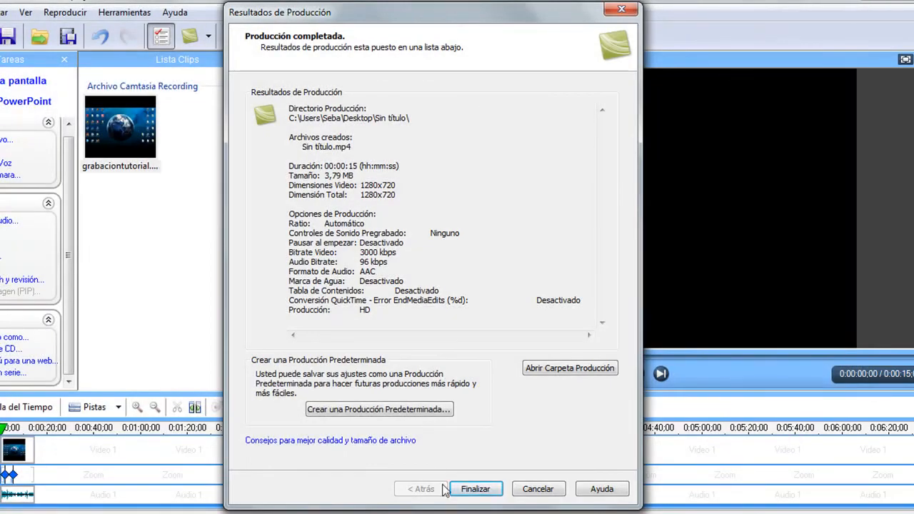
click(475, 488)
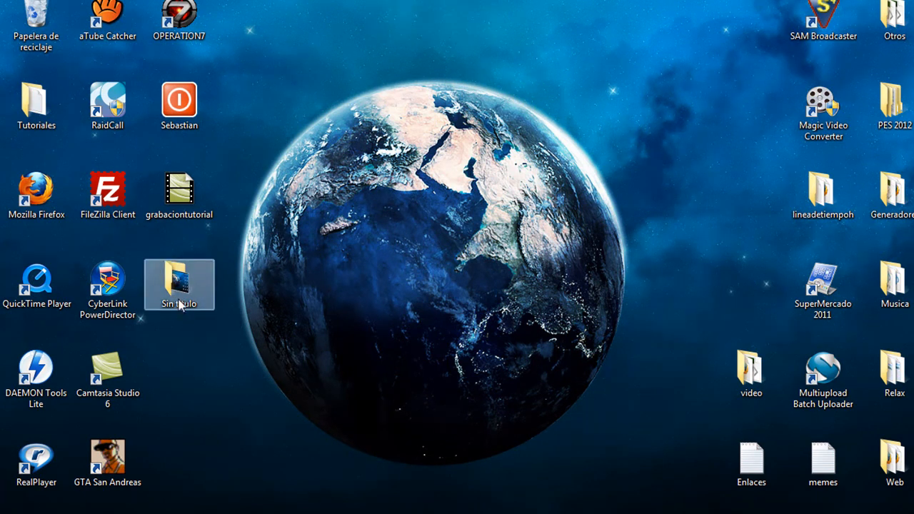
Open the Sin título folder on the desktop to view the produced video, close it, and delete the folder.
double_click(179, 300)
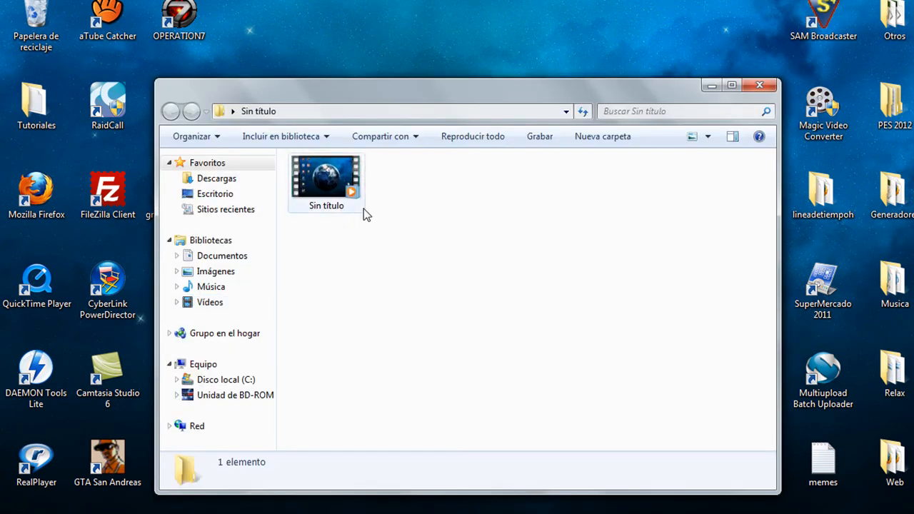
click(759, 85)
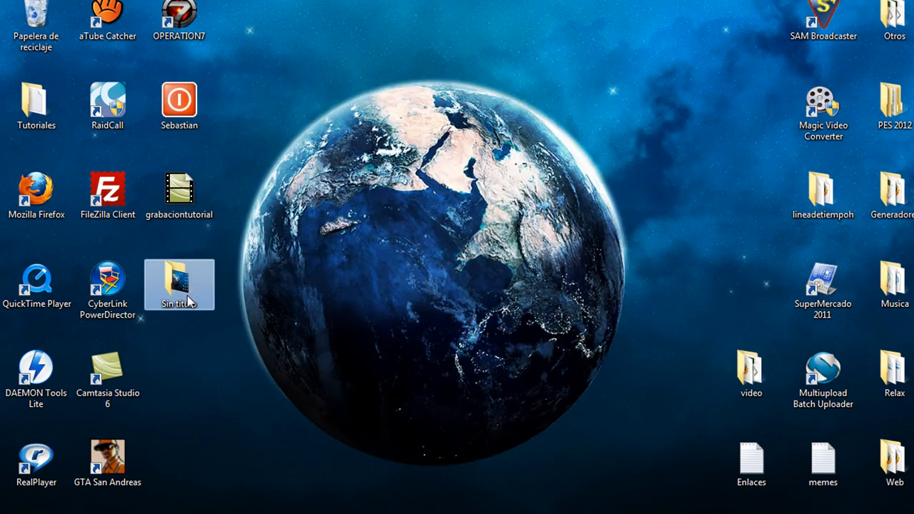
key(Delete)
click(476, 313)
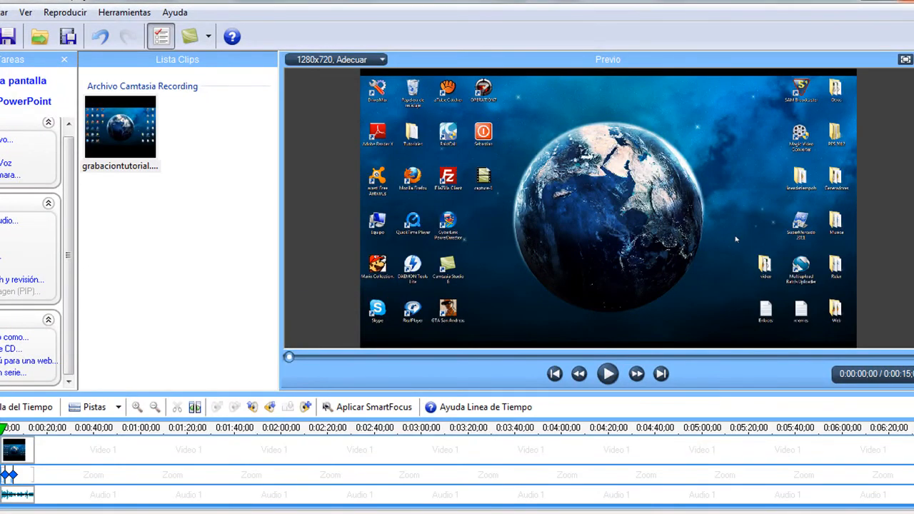
Close Camtasia Studio without saving the changes to the project.
key(alt+F4)
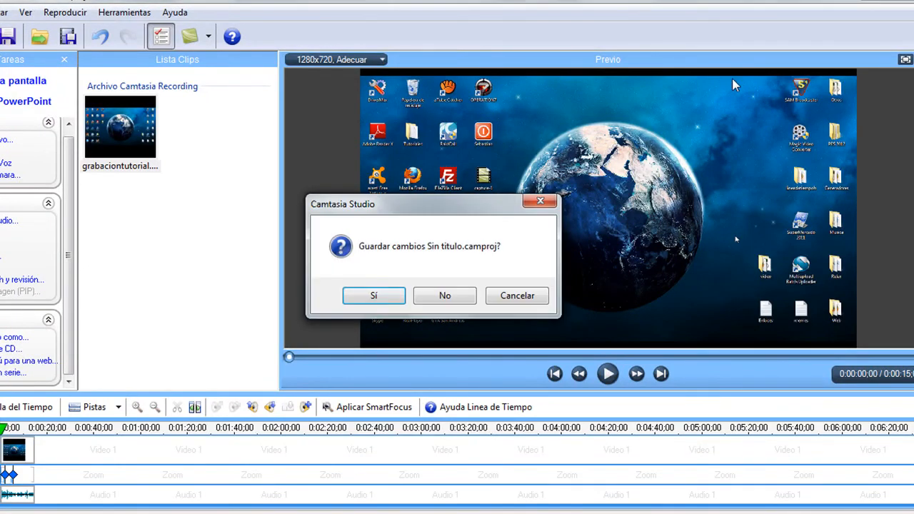
click(420, 298)
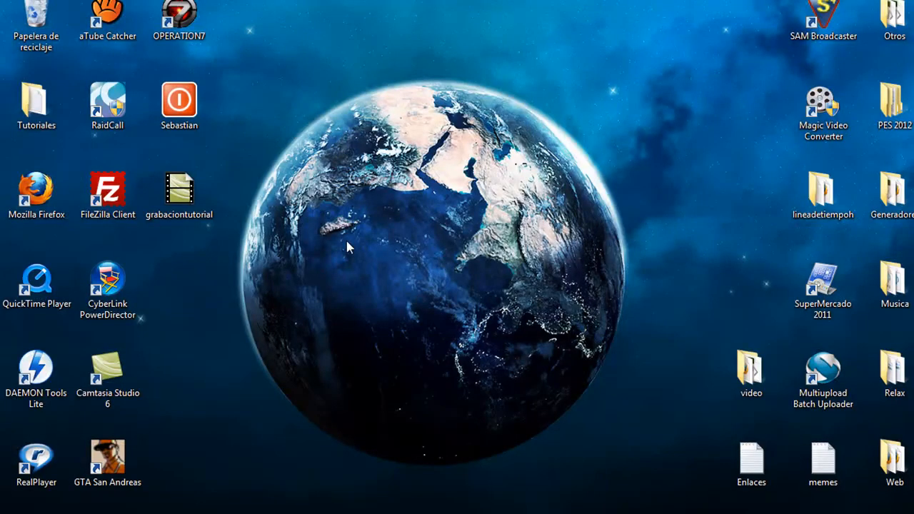